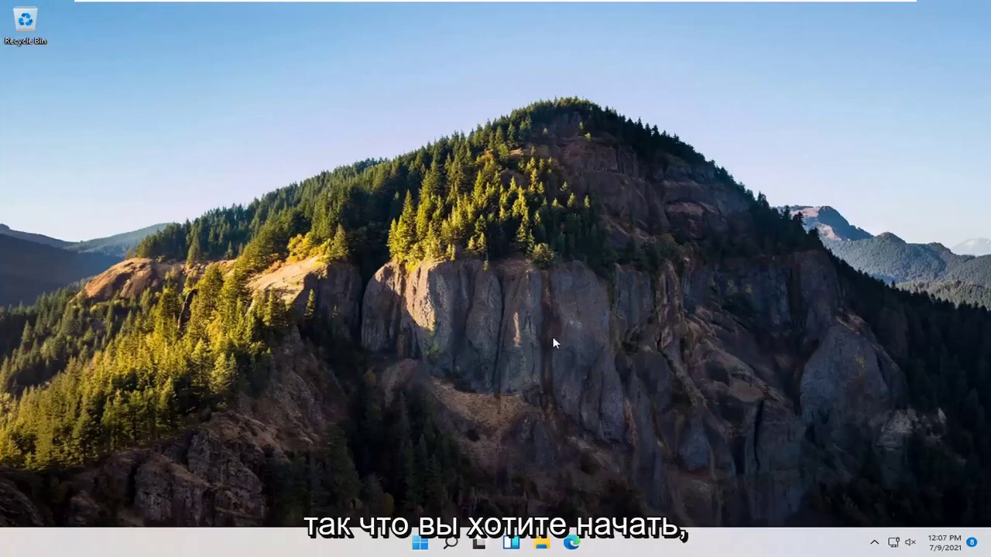
Step: Search 'windows features' and open Turn Windows features on or off
click(455, 545)
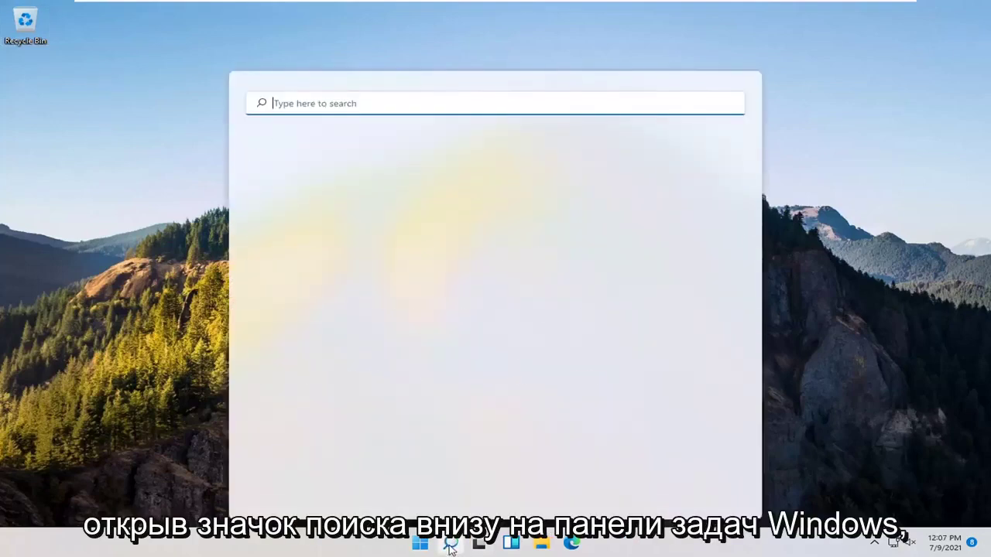
text(w)
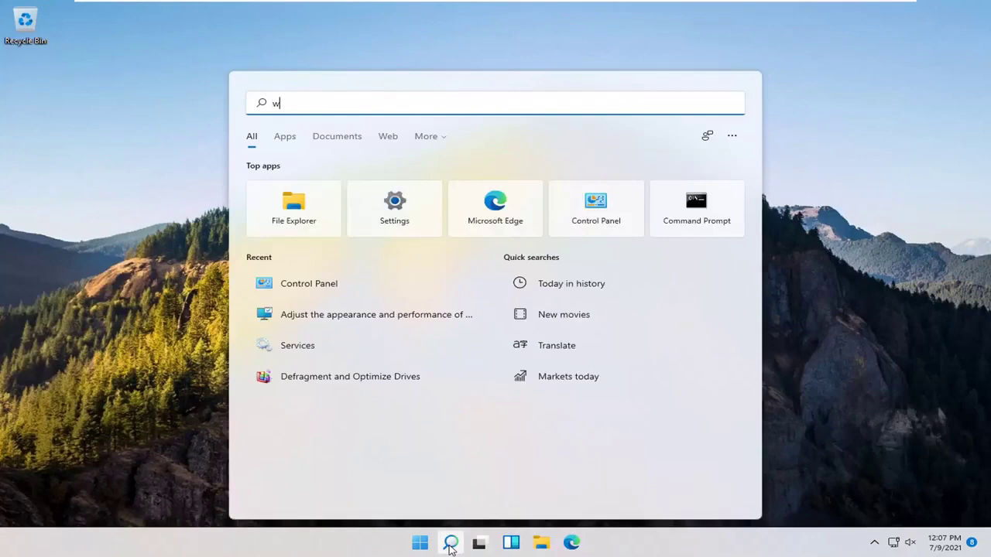
text(indows features)
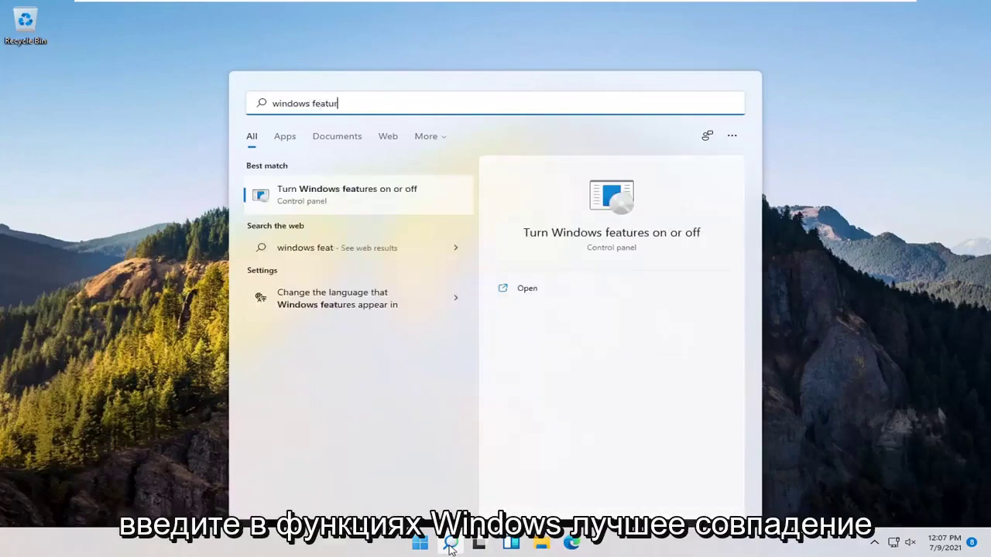
click(373, 191)
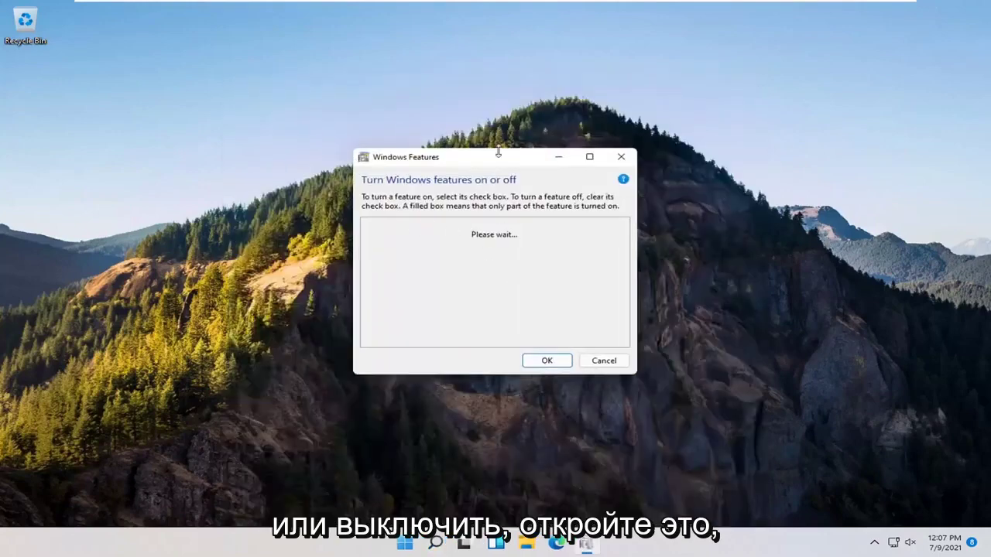
Step: Expand SMB 1.0/CIFS File Sharing Support and tick SMB 1.0/CIFS Client
drag(498, 152, 503, 145)
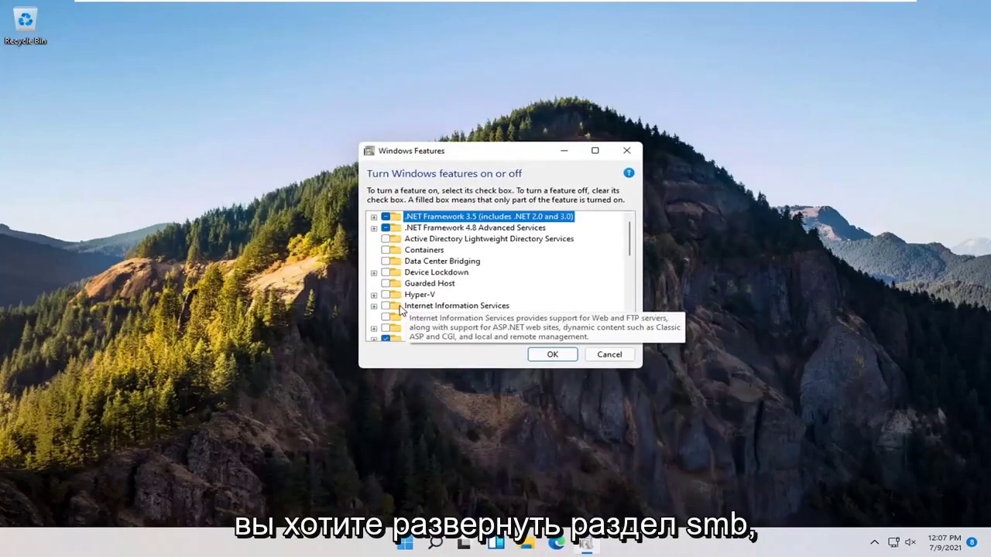
scroll(401, 310, down, 6)
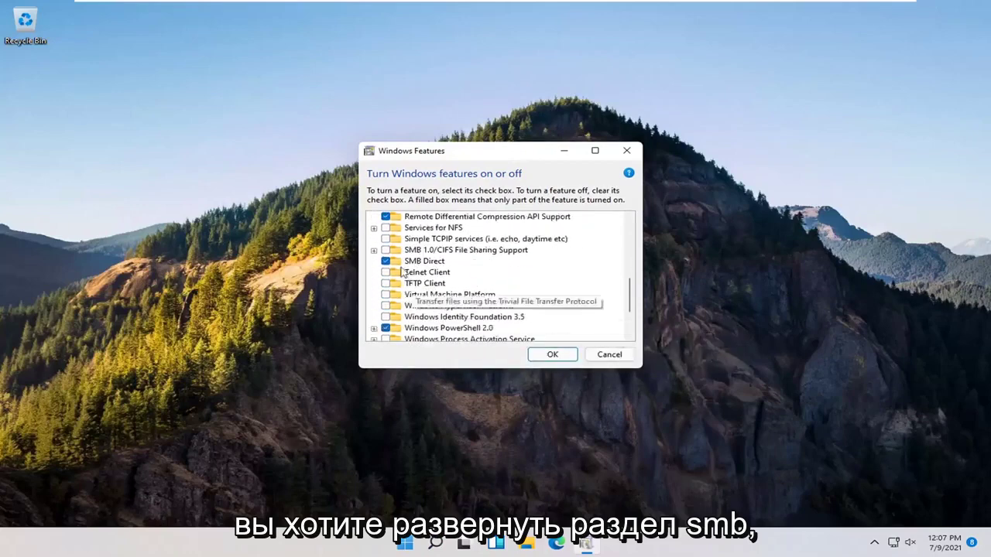
click(374, 251)
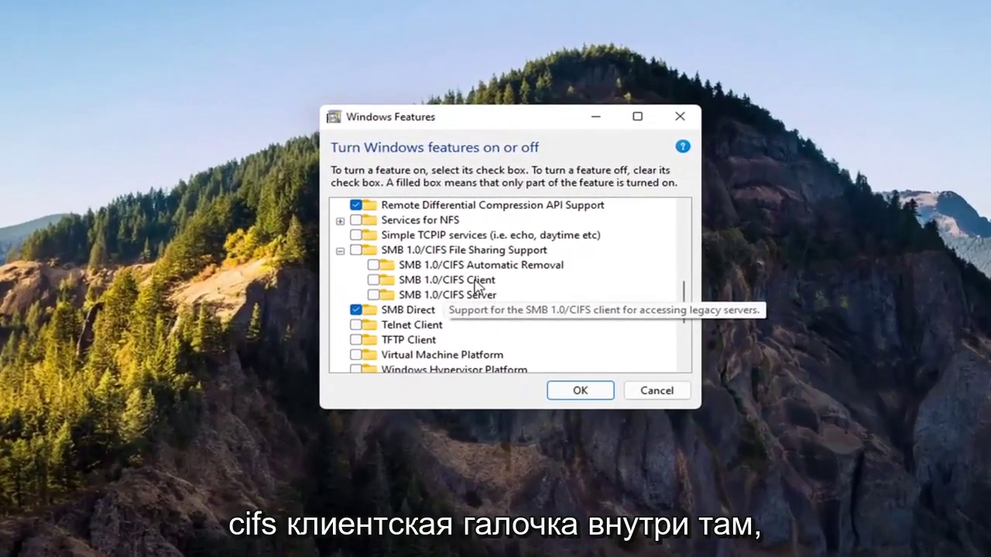
click(373, 281)
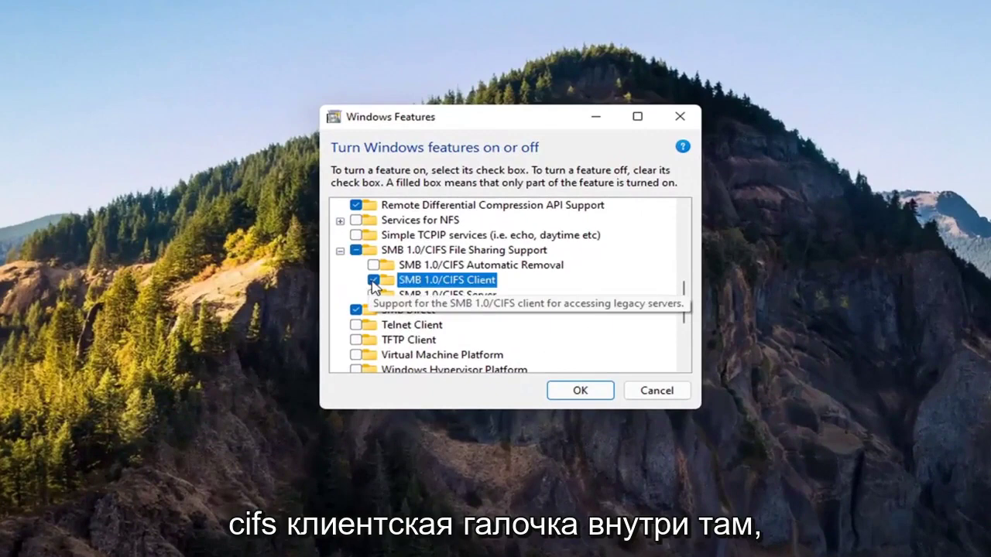
click(592, 393)
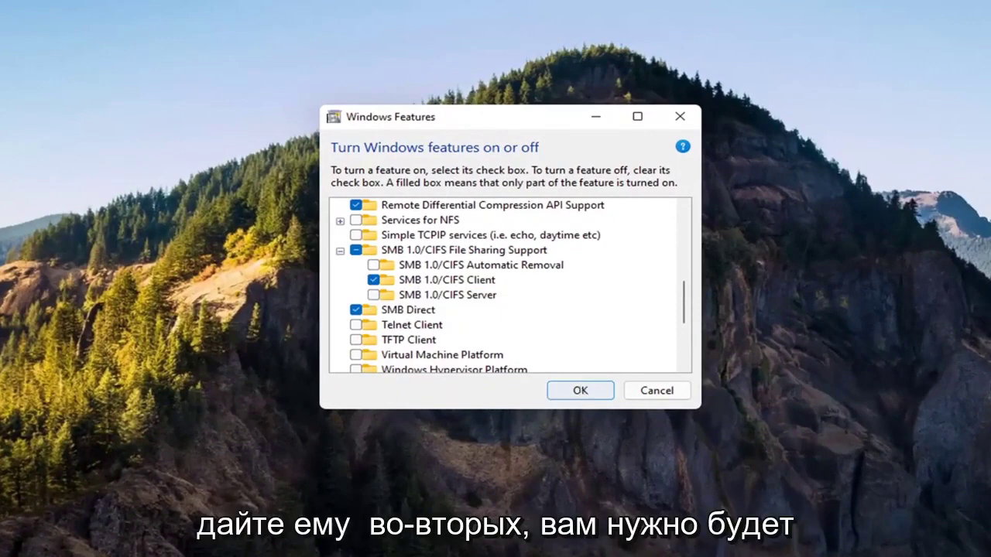
Step: Confirm the SMB 1.0/CIFS Client change with OK so its files install
click(581, 391)
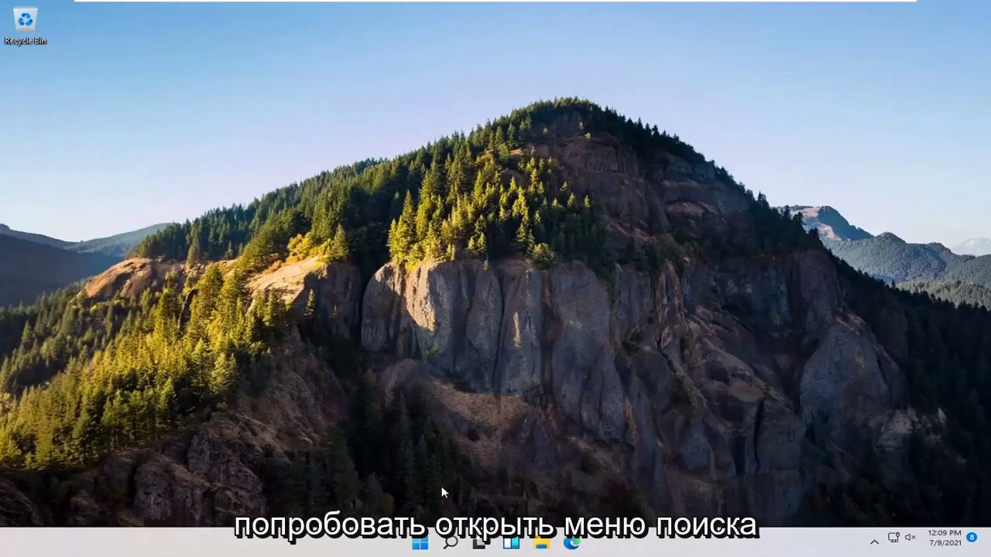
Step: Open Control Panel from Windows search
click(450, 542)
text(control panel)
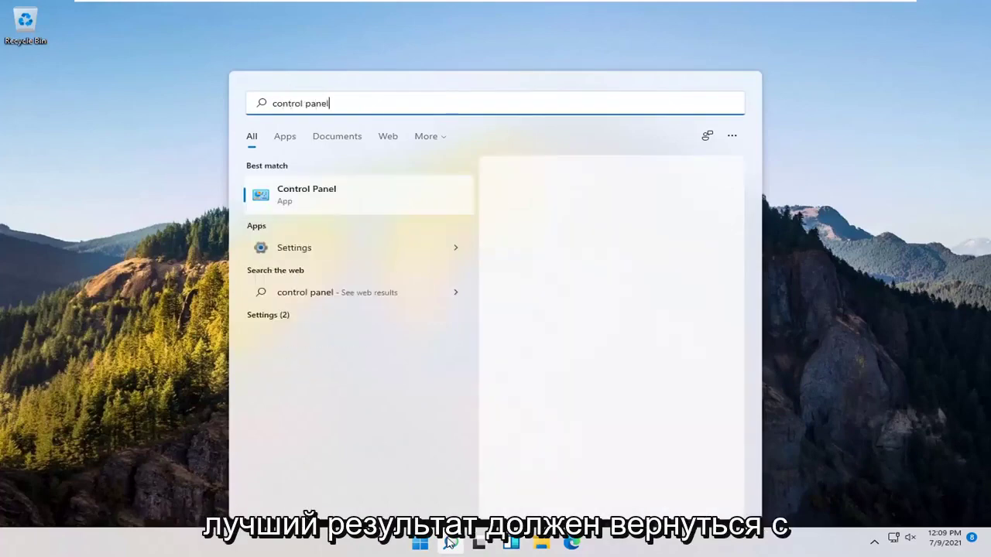
click(321, 203)
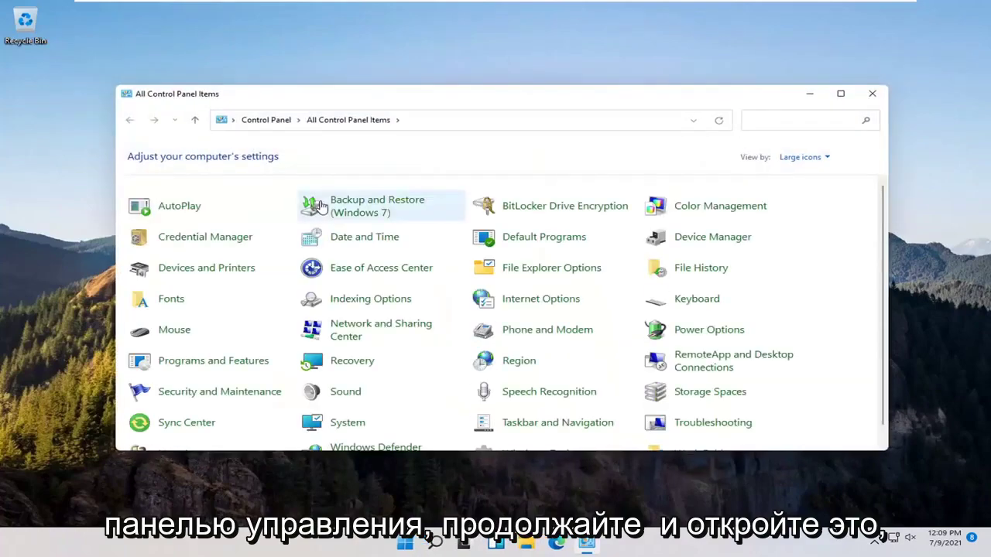
Step: Switch View by to Category and go to Network and Internet > Network and Sharing Center
click(800, 158)
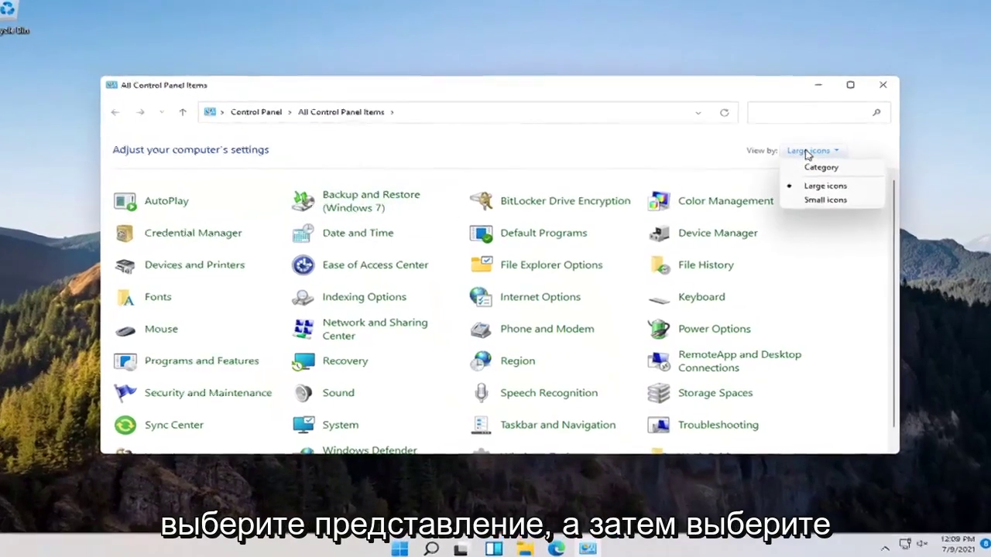
click(812, 173)
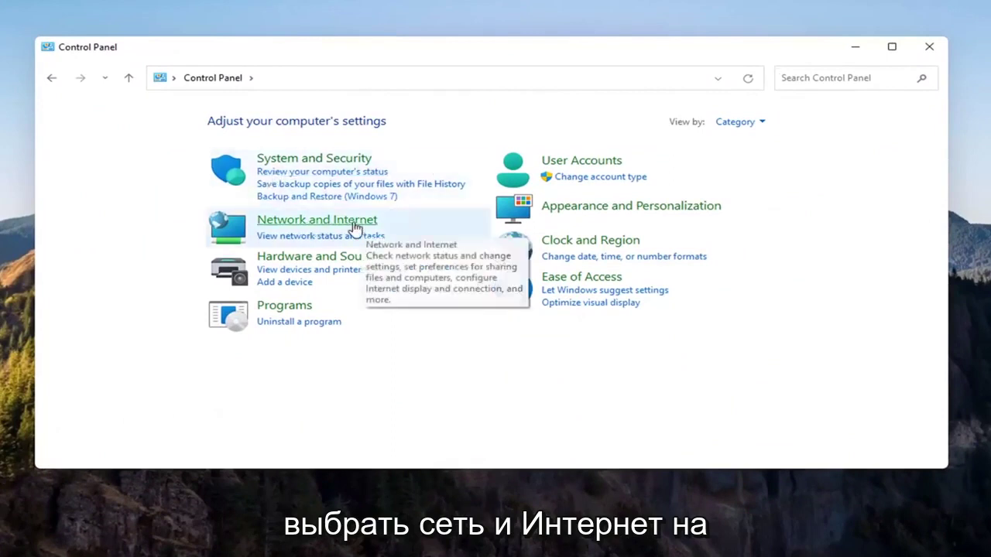
click(341, 224)
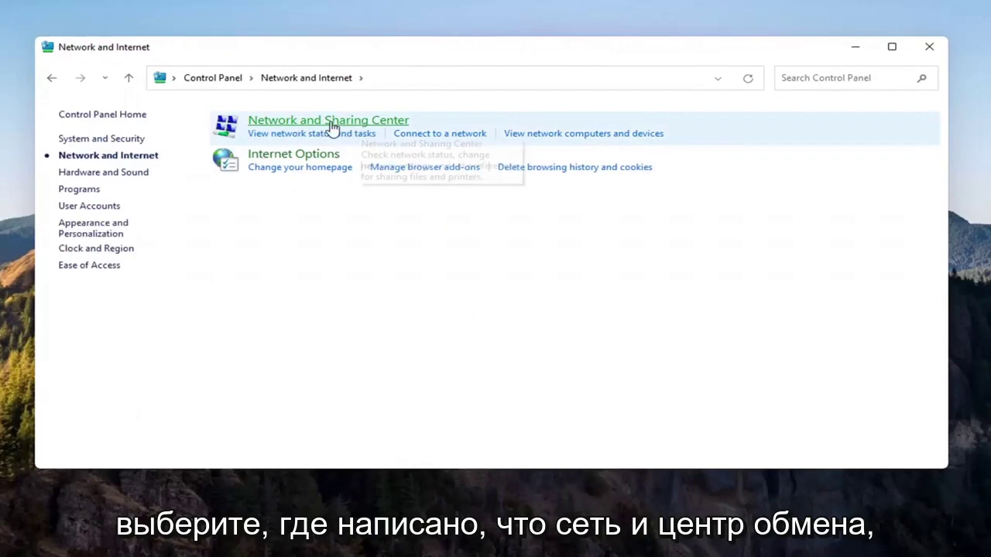
click(362, 121)
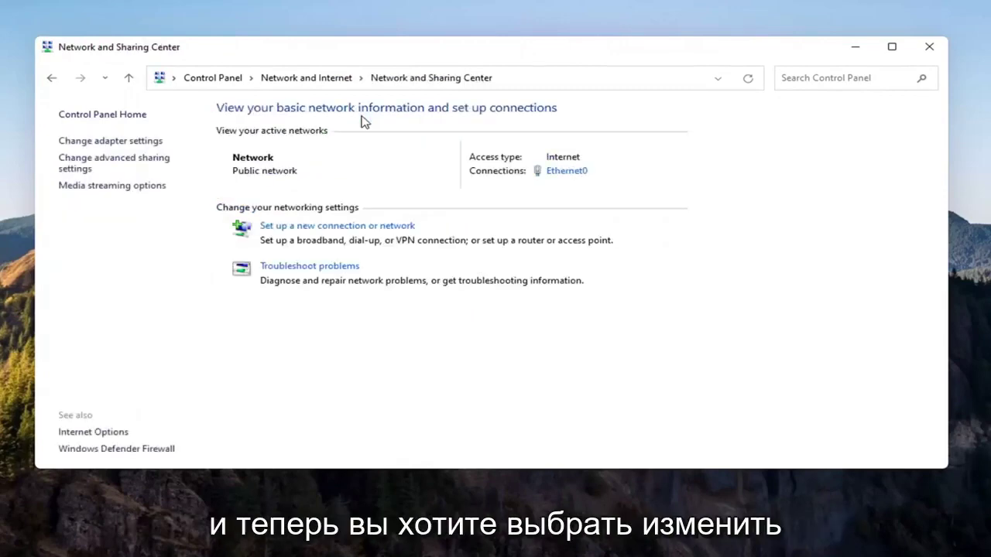
Step: In Change advanced sharing settings, turn on file and printer sharing for the Private profile
click(82, 168)
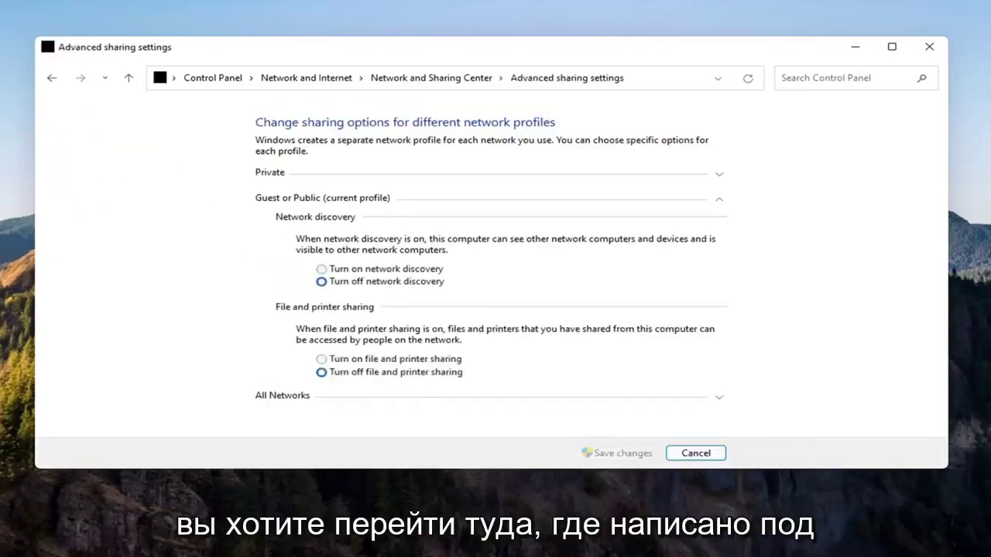
click(291, 172)
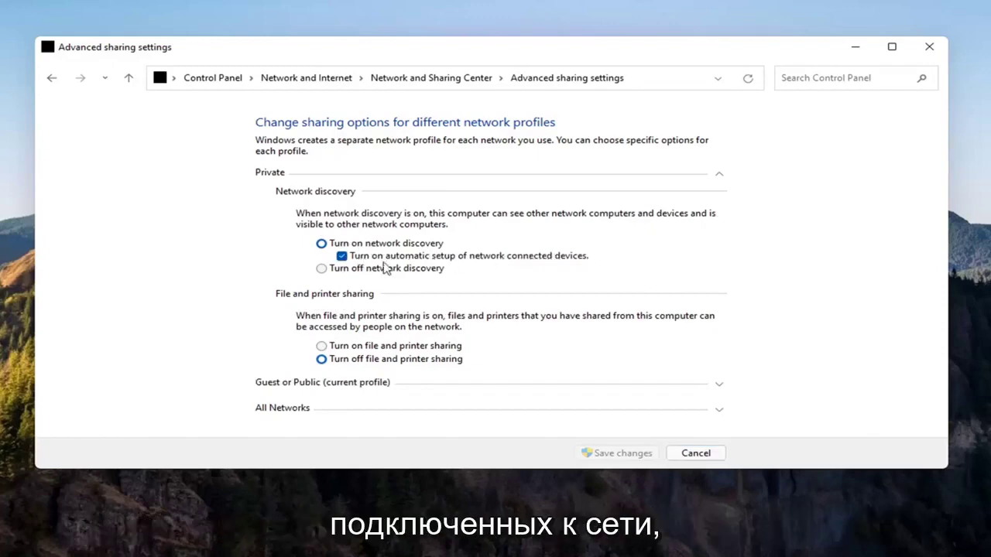
click(320, 346)
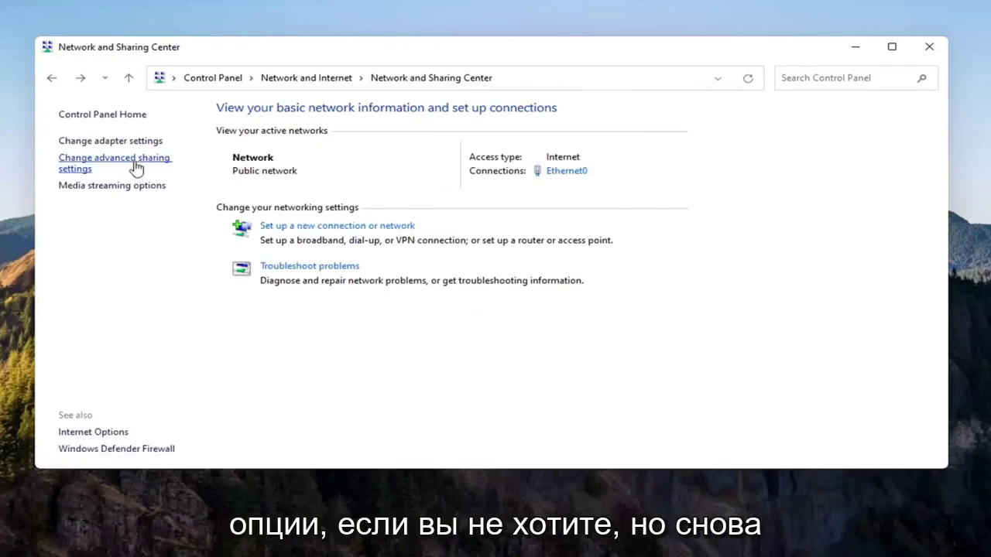
Step: Recheck the Private profile's network discovery and sharing settings, then close the window
click(136, 168)
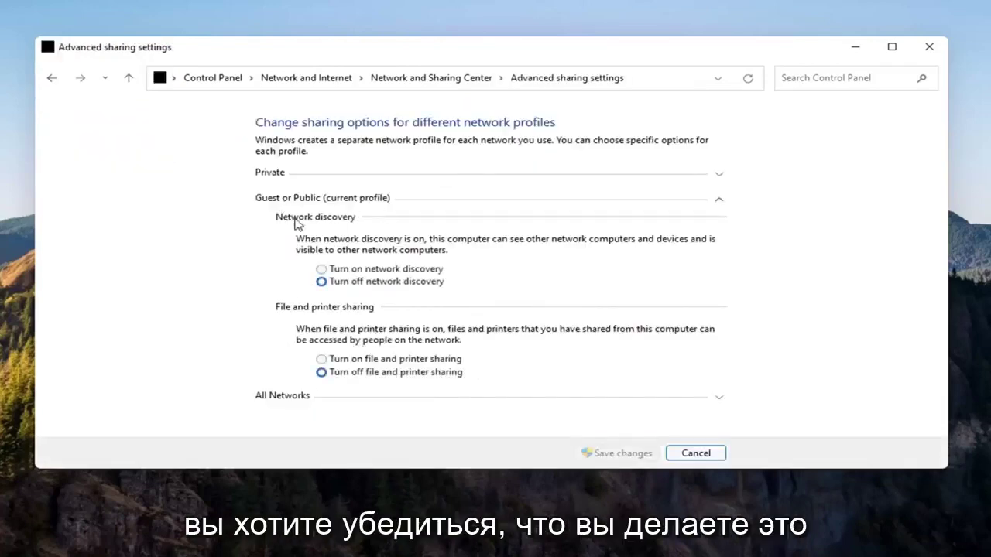
click(293, 199)
click(290, 174)
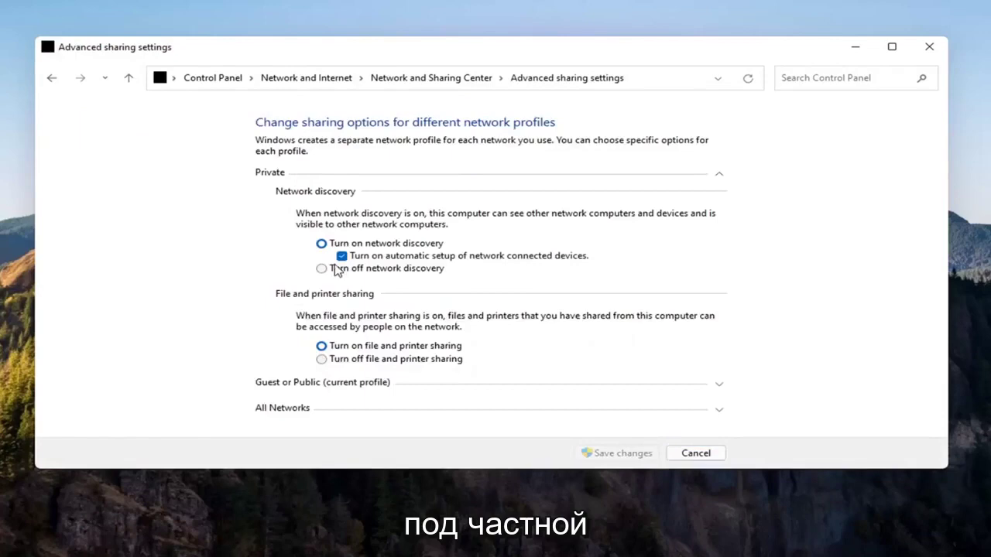
click(454, 176)
click(454, 176)
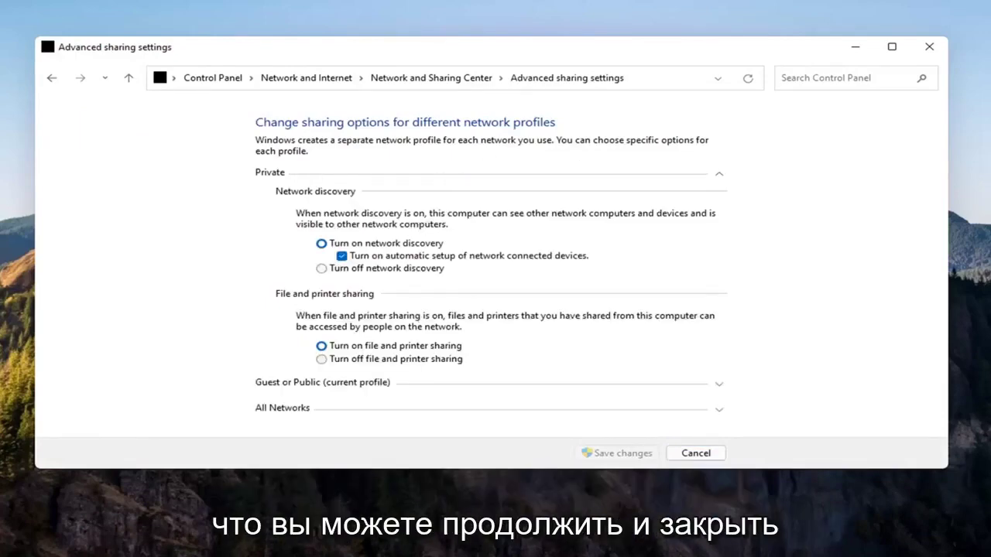
click(930, 46)
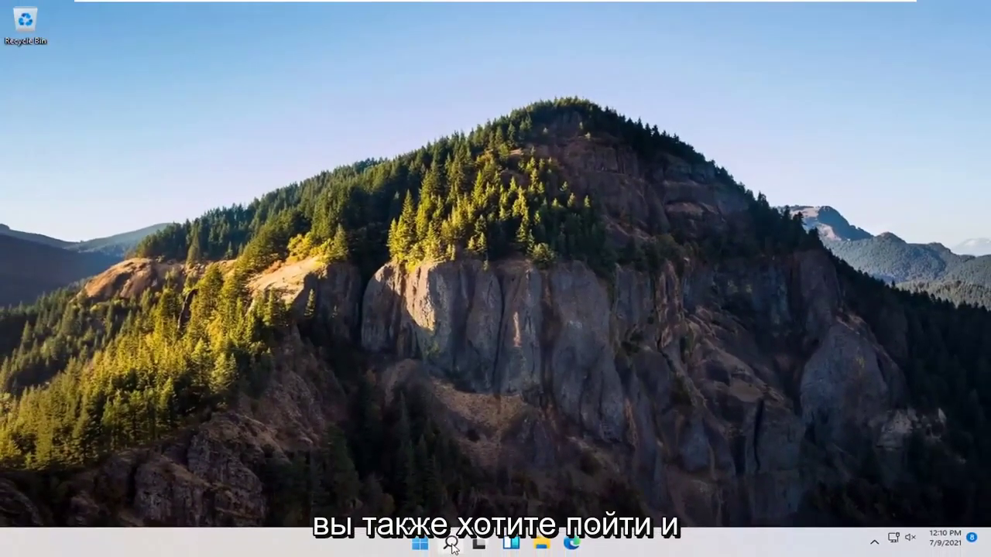
Step: Search 'services' and launch the Services console
click(451, 545)
text(se)
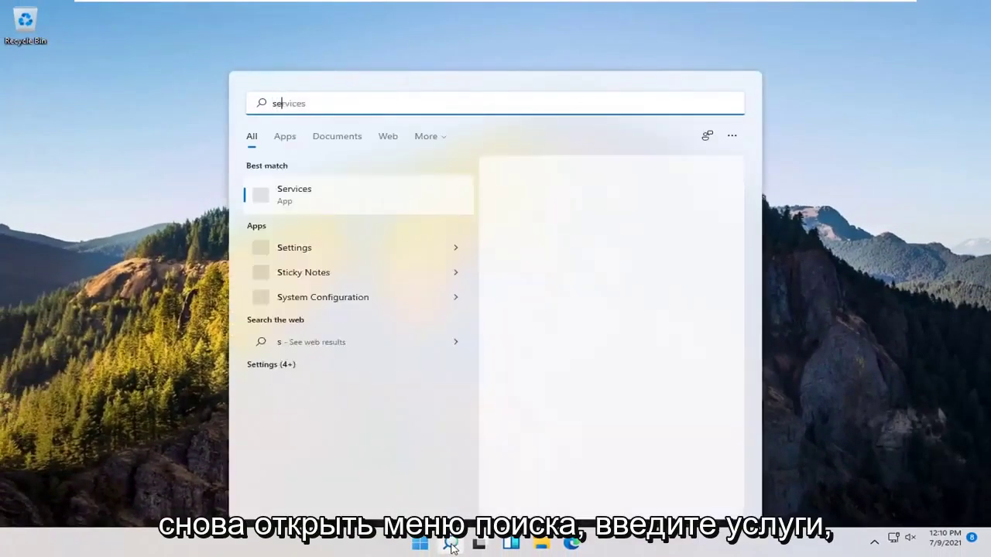
text(rvices)
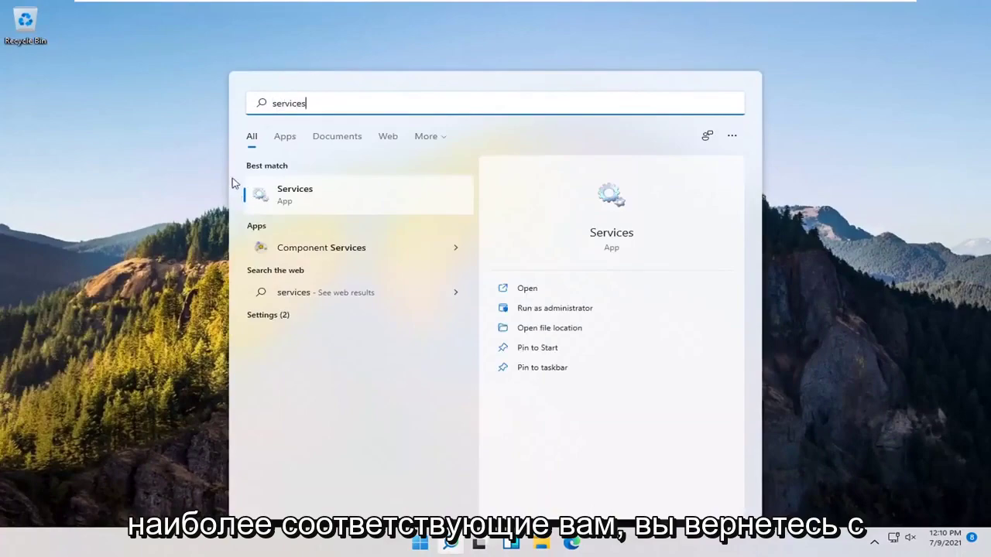
click(293, 195)
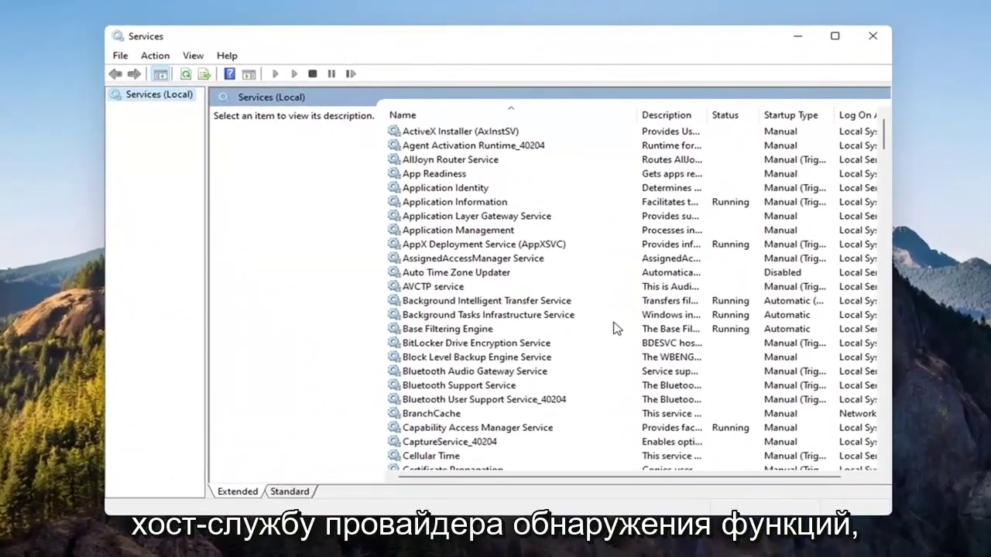
scroll(615, 326, down, 20)
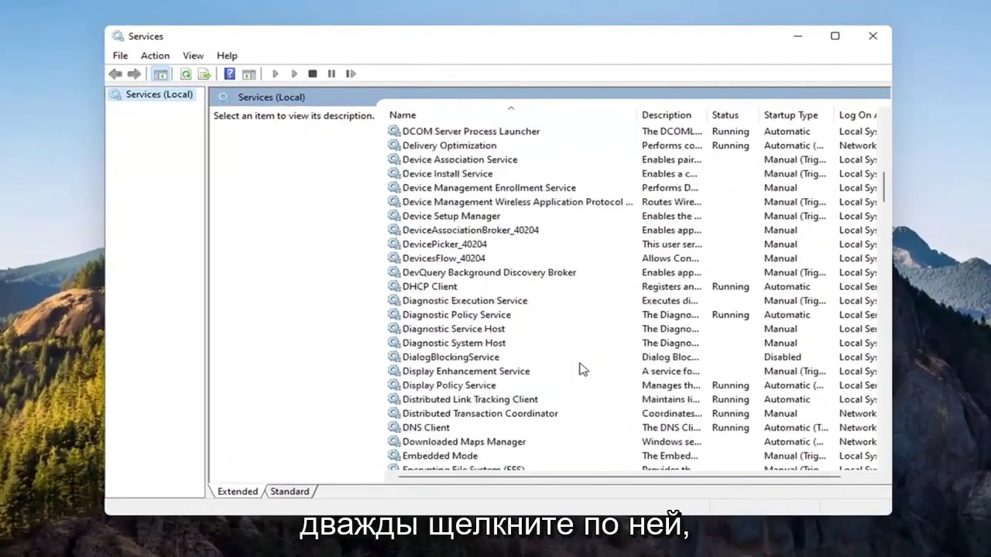
Step: Set Function Discovery Provider Host to Automatic startup and start it
click(462, 288)
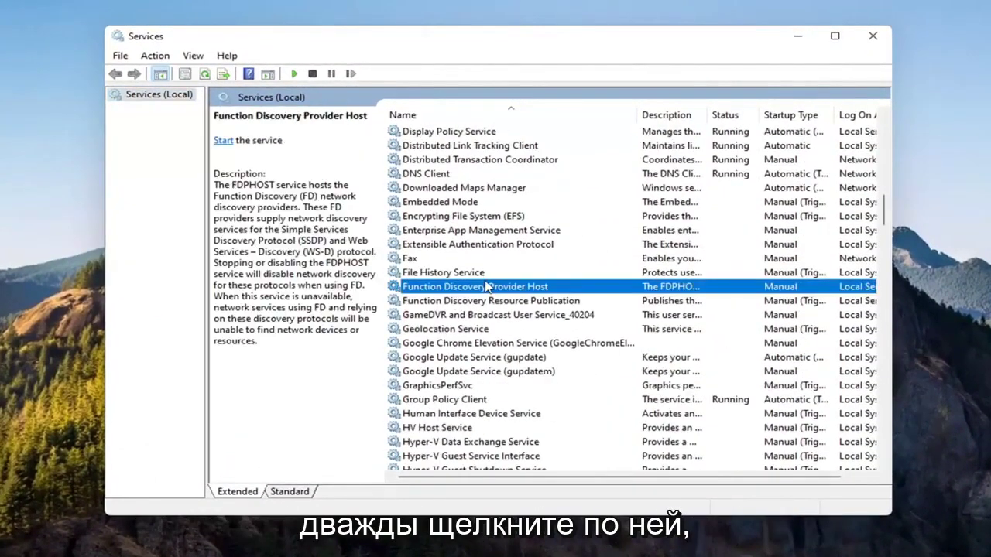
double_click(488, 287)
click(488, 264)
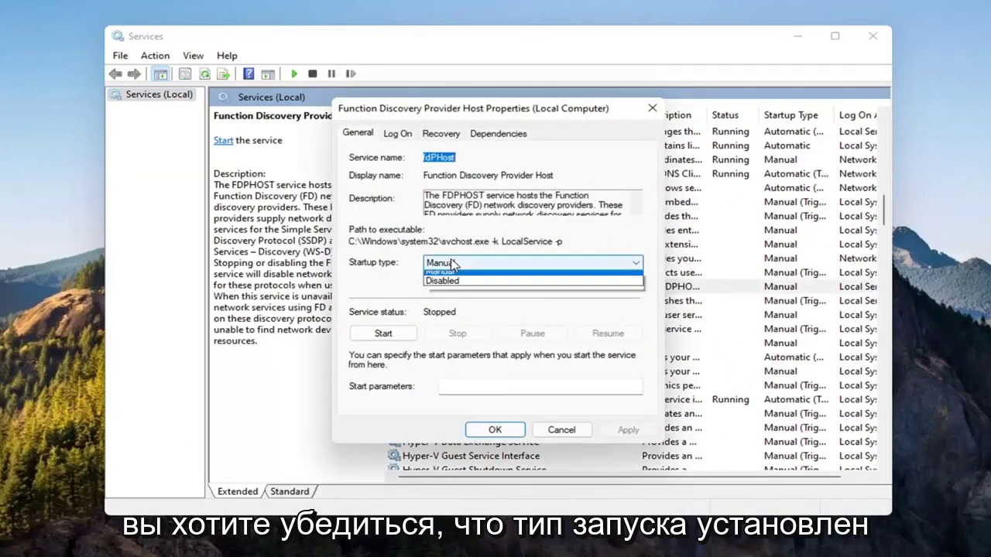
click(455, 287)
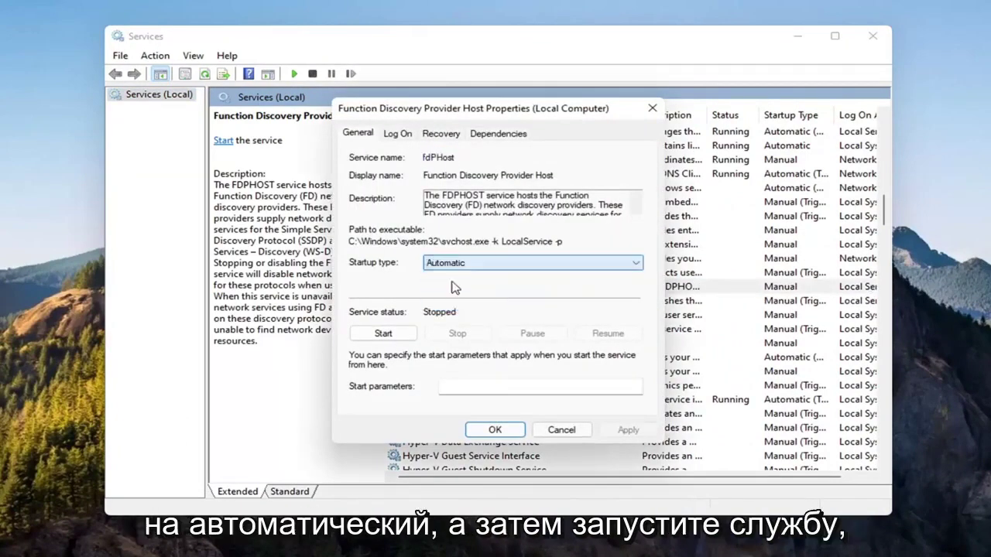
click(386, 334)
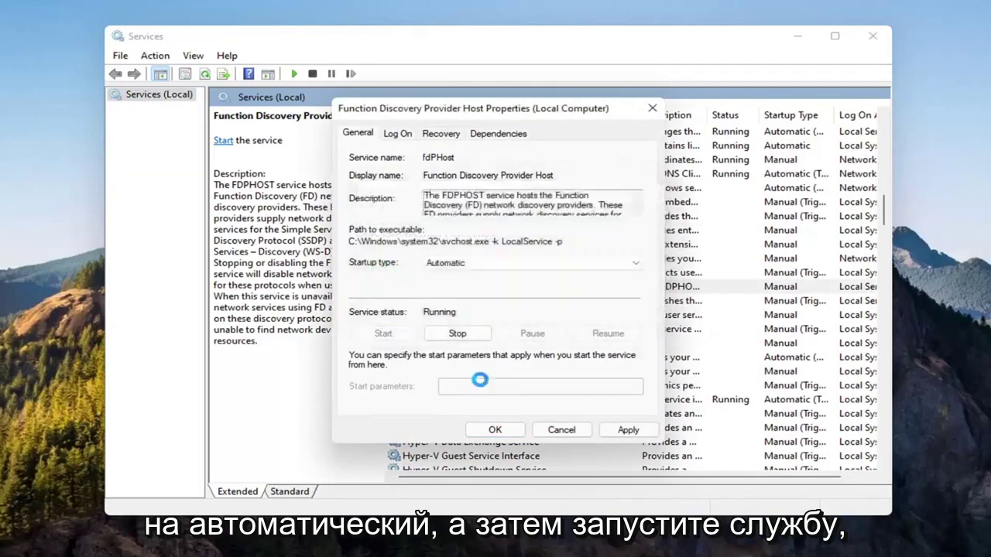
click(617, 430)
click(495, 430)
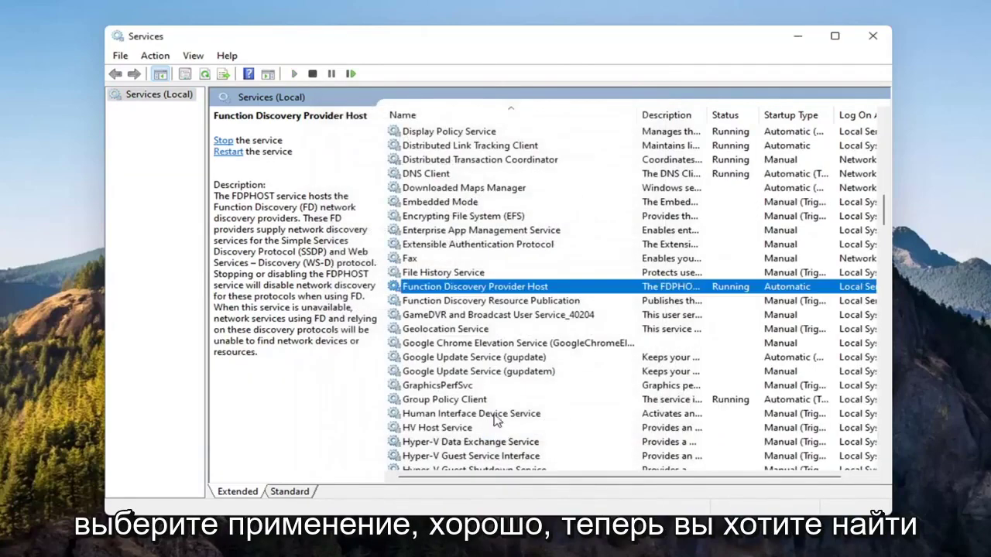
Step: Set Function Discovery Resource Publication to Automatic startup and start it
click(463, 304)
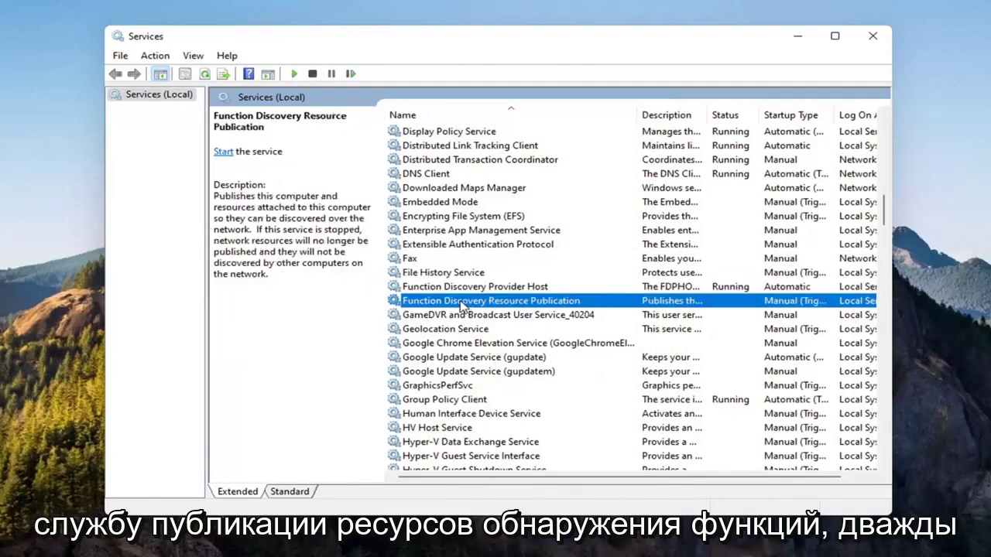
double_click(464, 304)
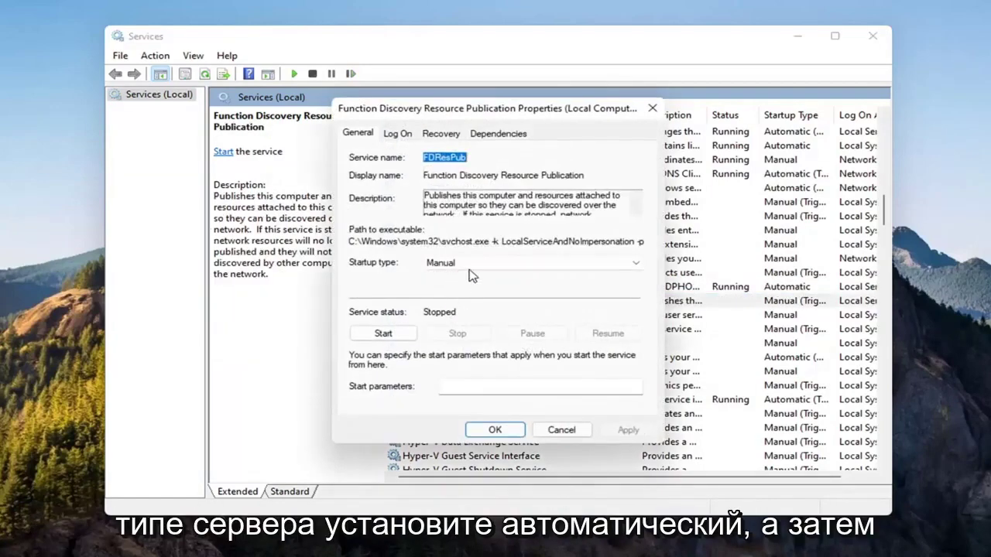
click(473, 265)
click(474, 286)
click(384, 333)
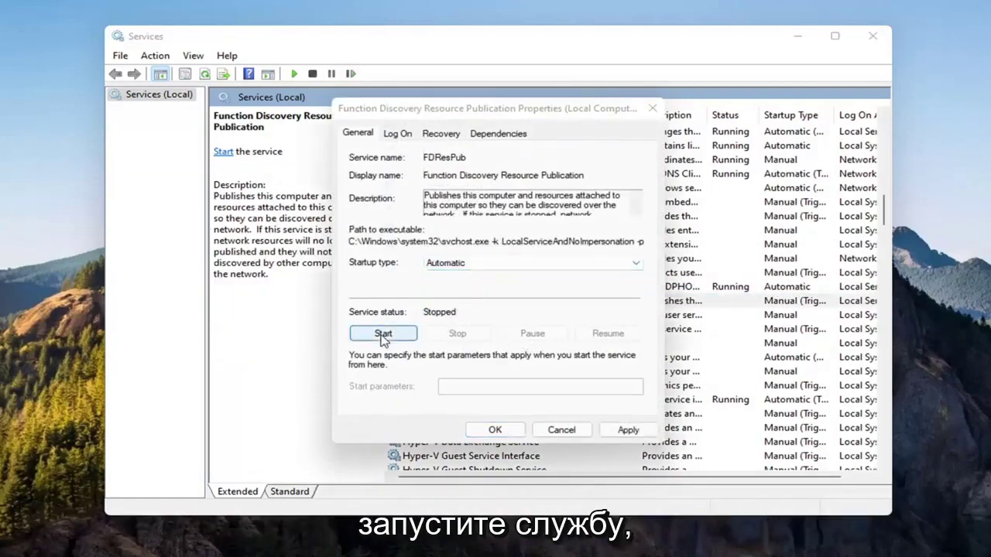
click(627, 429)
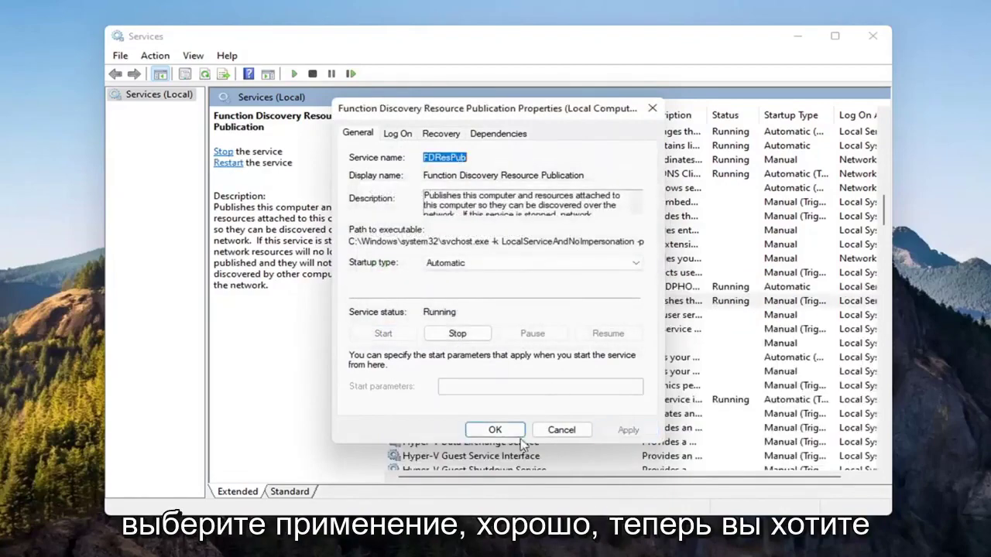
click(498, 434)
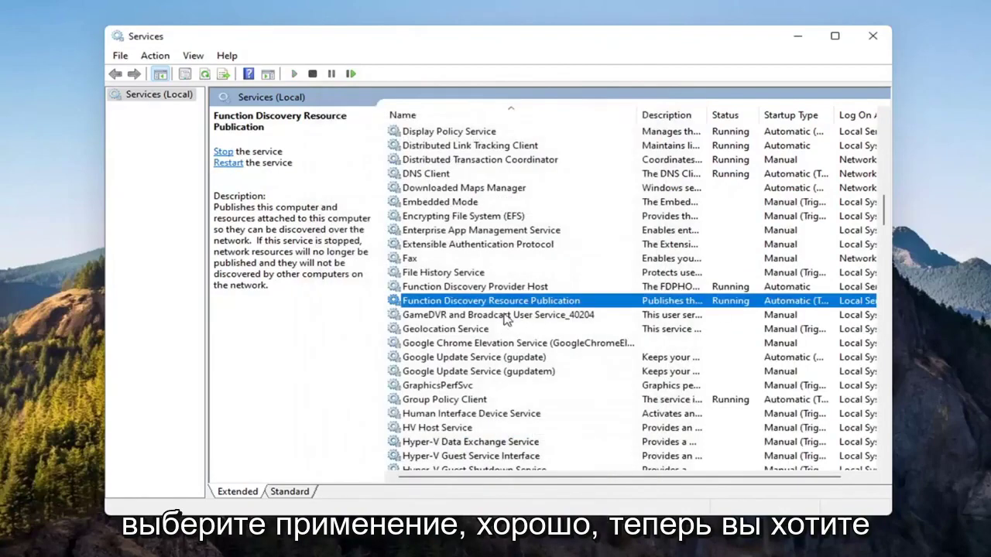
Step: Scroll to SSDP Discovery and change its startup type to Automatic
scroll(511, 333, down, 6)
scroll(518, 344, down, 8)
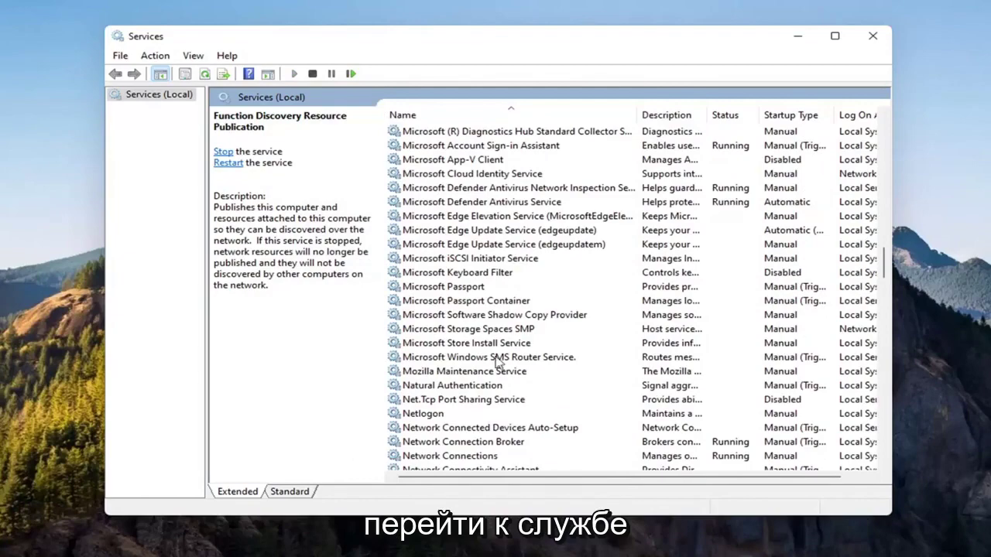
scroll(500, 361, down, 2)
scroll(500, 358, down, 20)
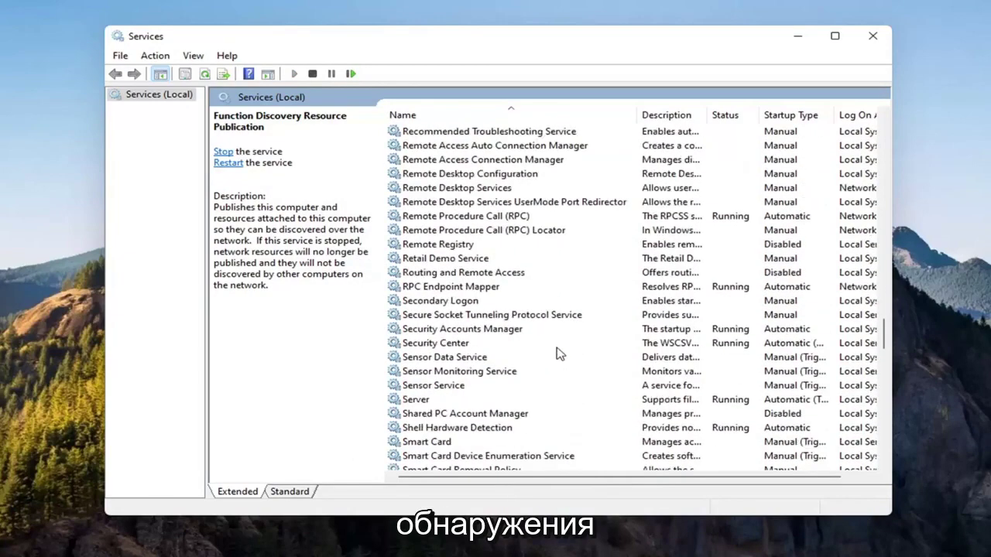
scroll(449, 341, down, 2)
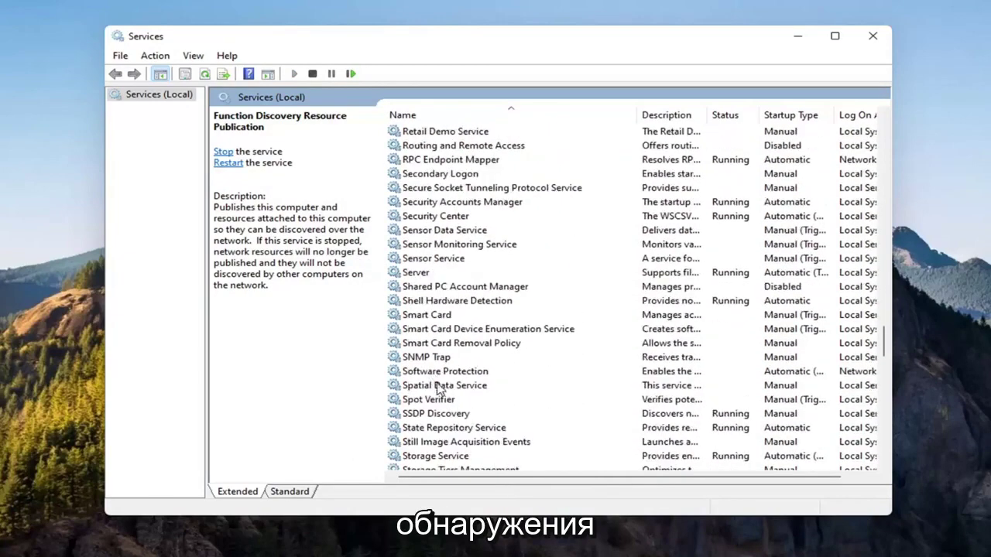
click(434, 418)
scroll(433, 419, down, 2)
double_click(430, 329)
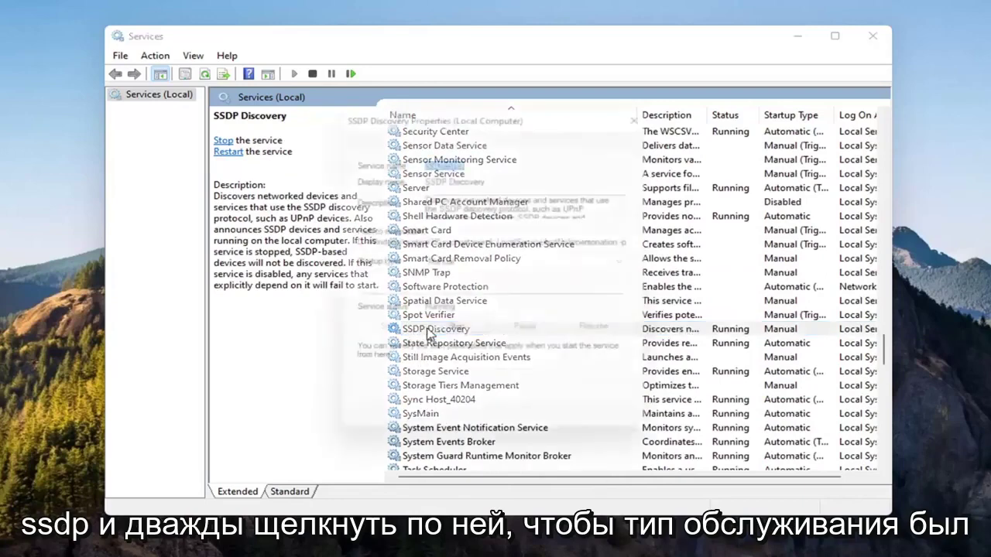
click(436, 264)
click(445, 289)
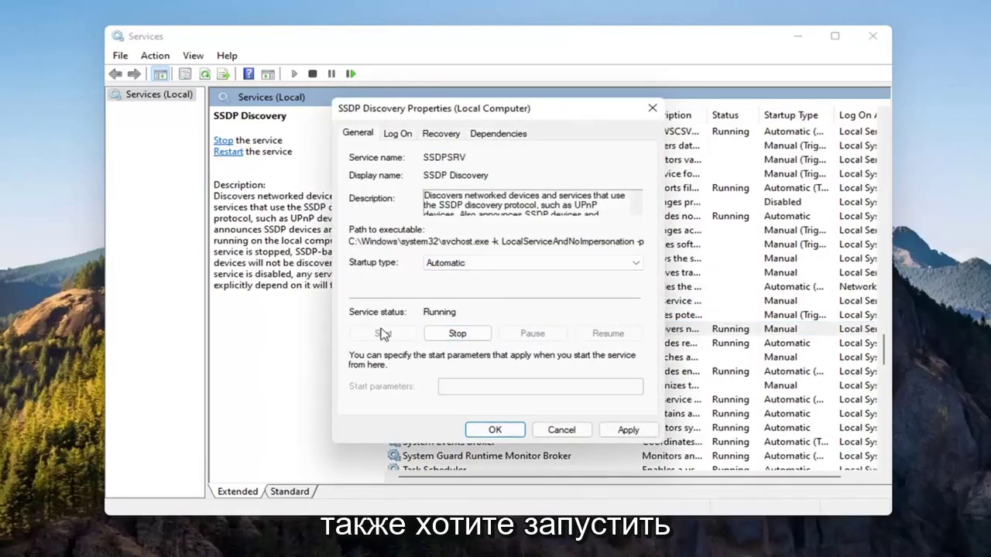
click(628, 429)
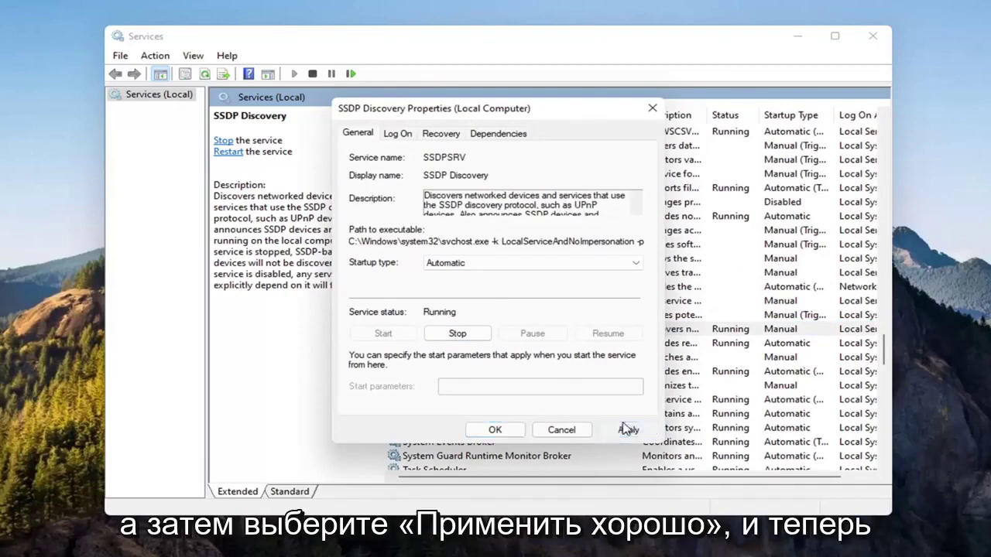
click(495, 430)
scroll(505, 350, down, 5)
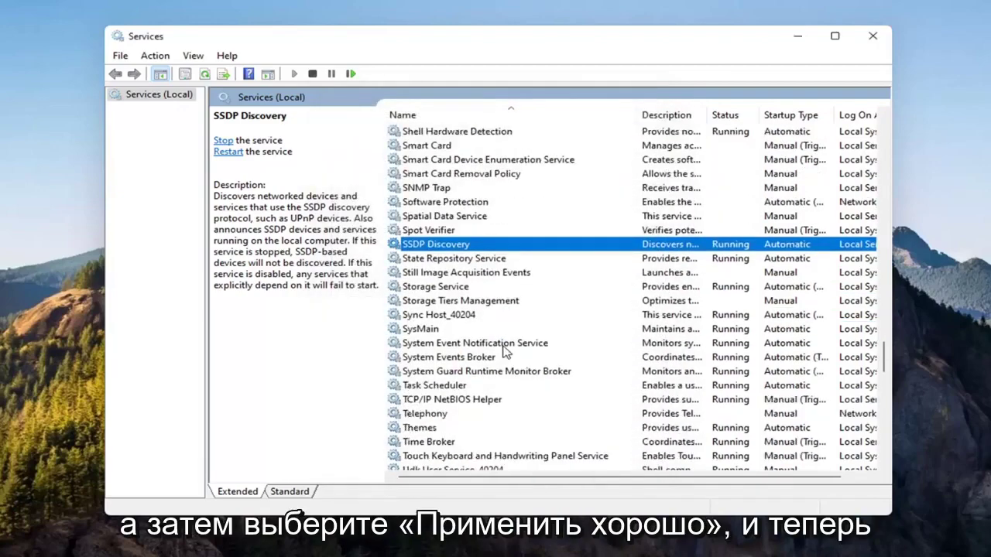
Step: Set UPnP Device Host to Automatic startup and start the service
scroll(507, 353, down, 1)
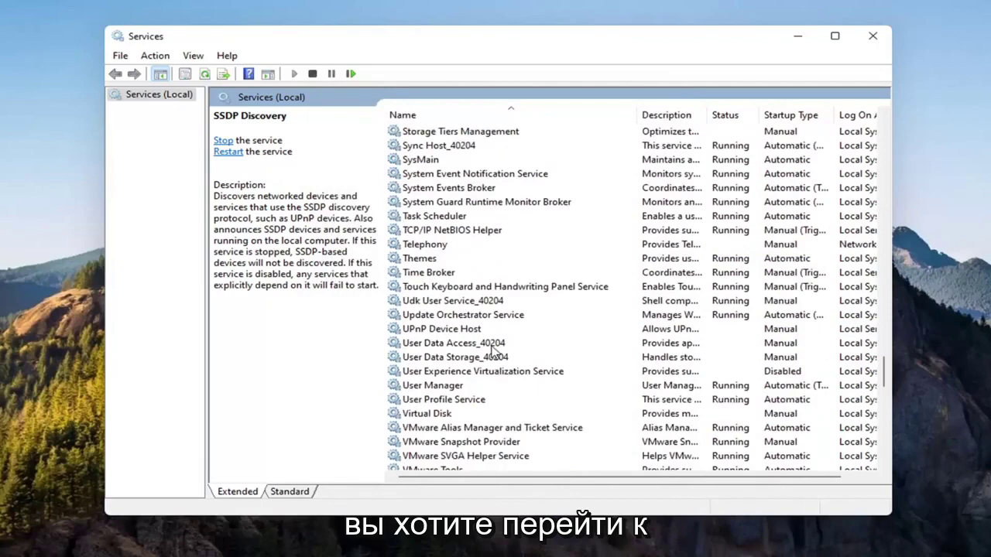
click(438, 330)
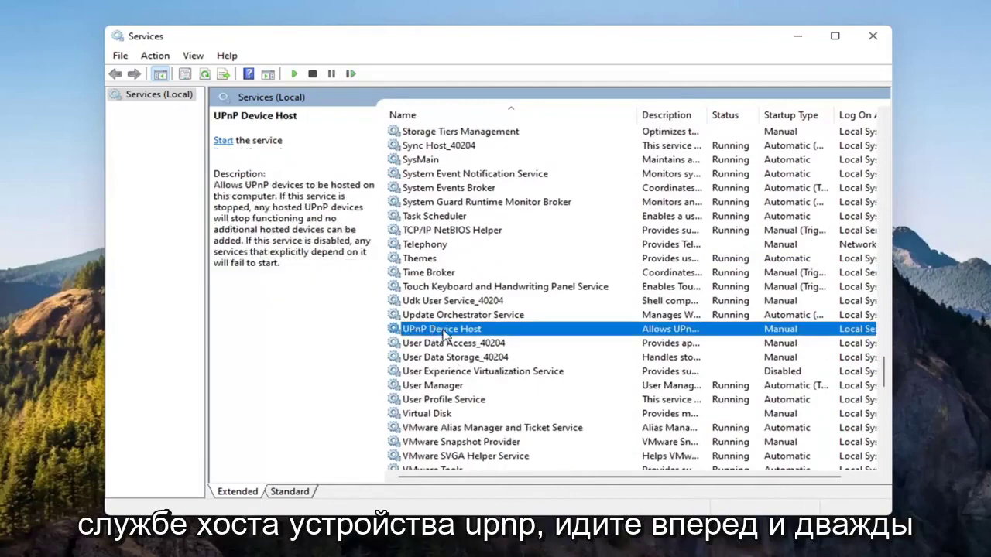
double_click(444, 333)
click(451, 264)
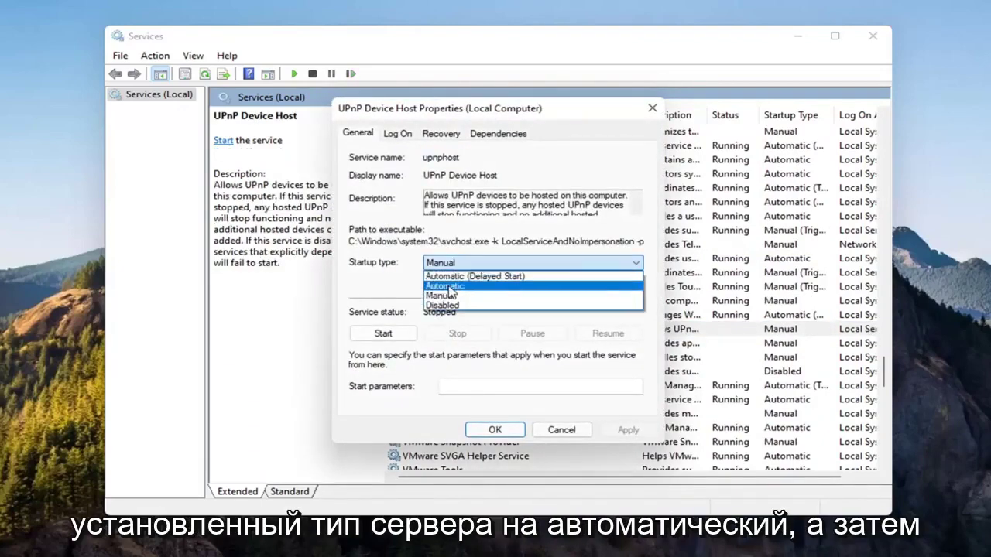
click(449, 288)
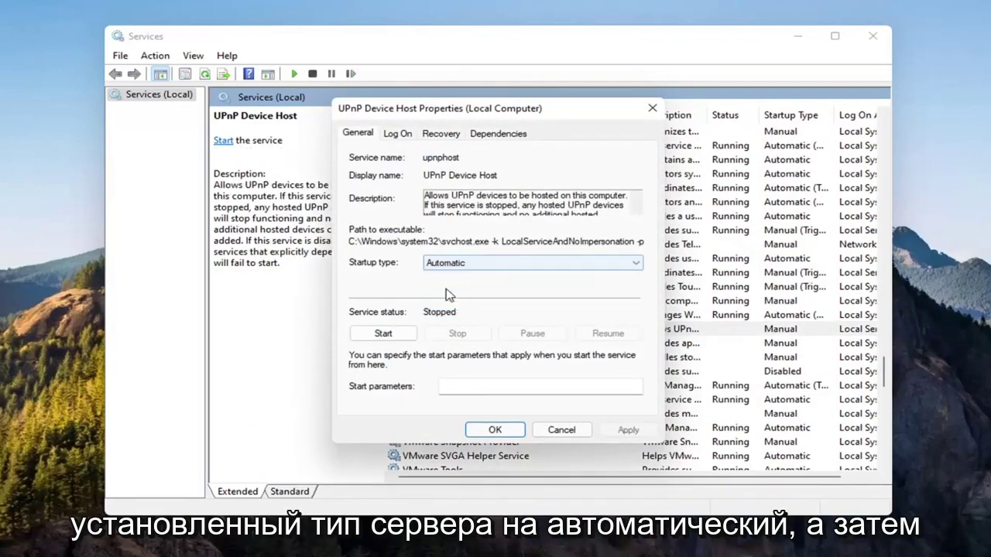
click(394, 334)
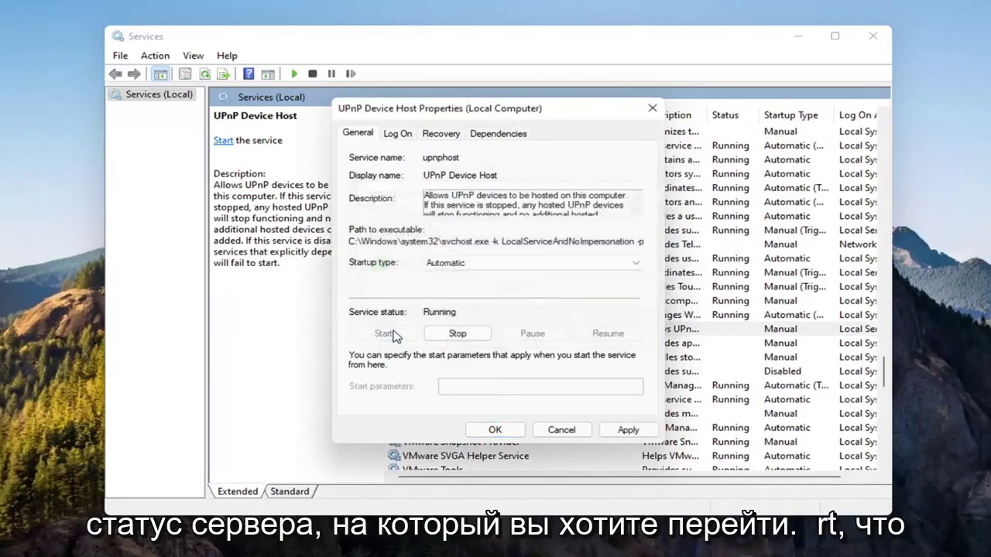
click(616, 431)
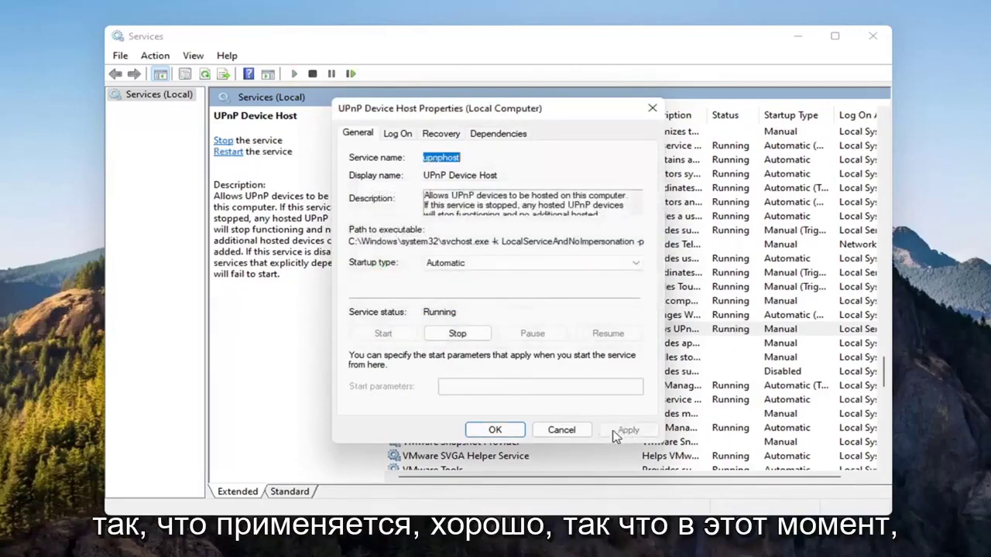
click(488, 431)
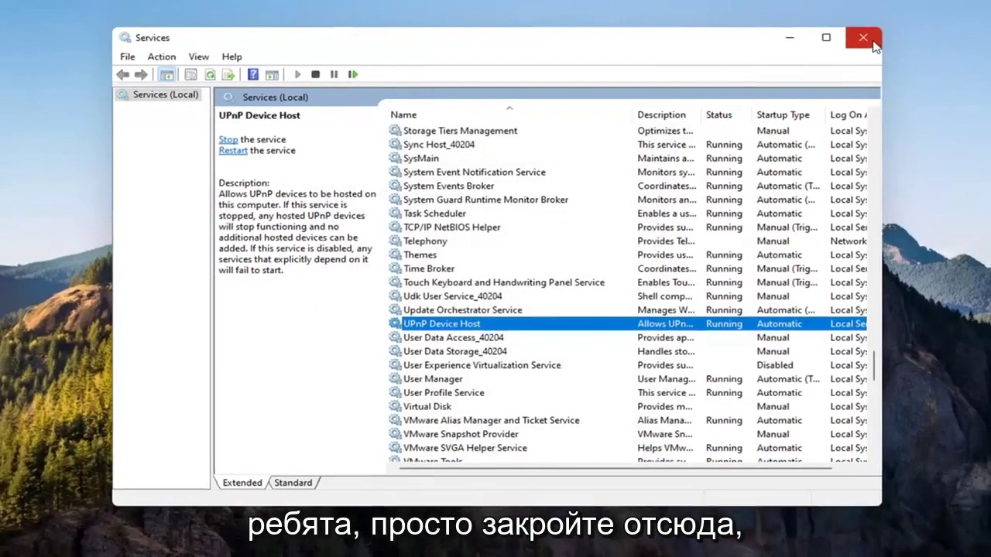
Step: Close Services and restart the PC from the Start button's power options
click(872, 35)
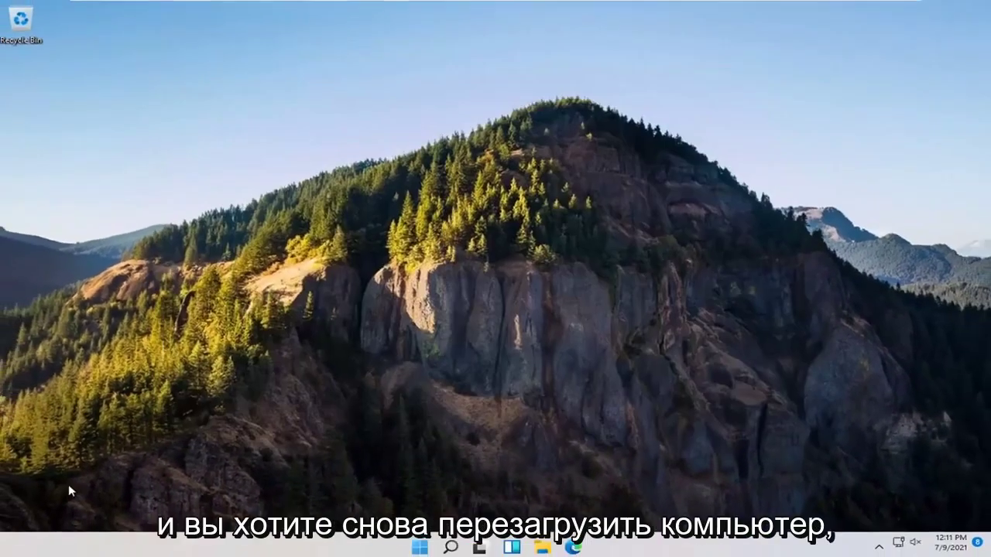
right_click(419, 546)
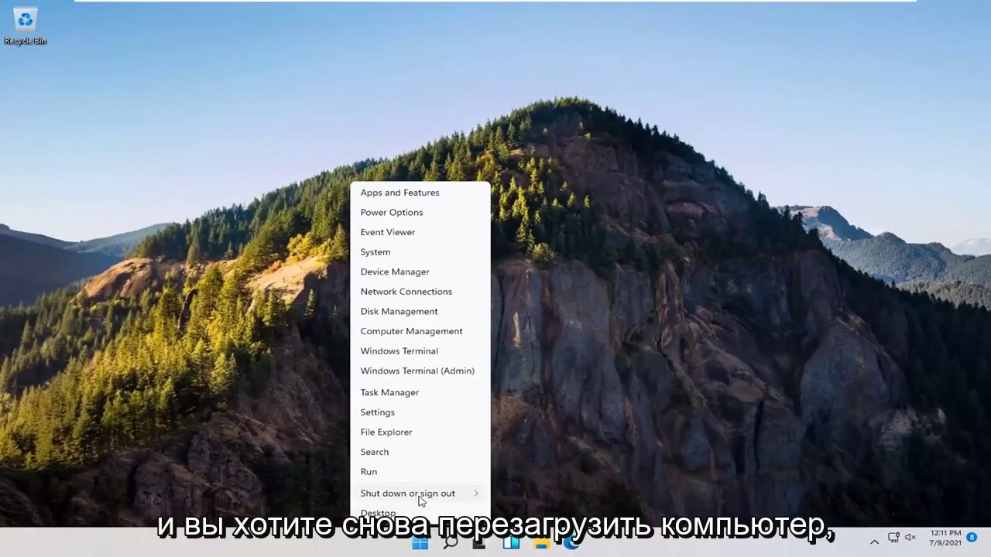
mouse_move(419, 501)
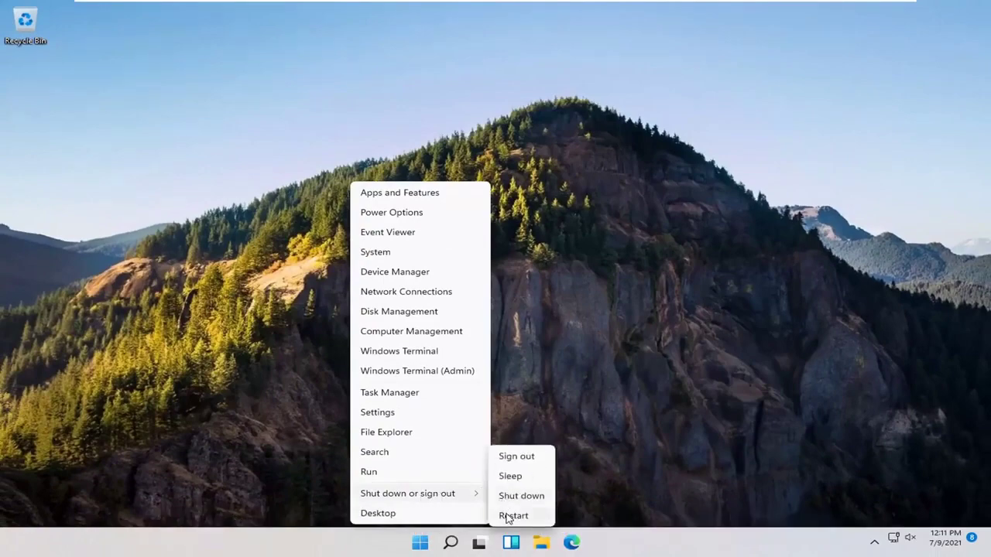